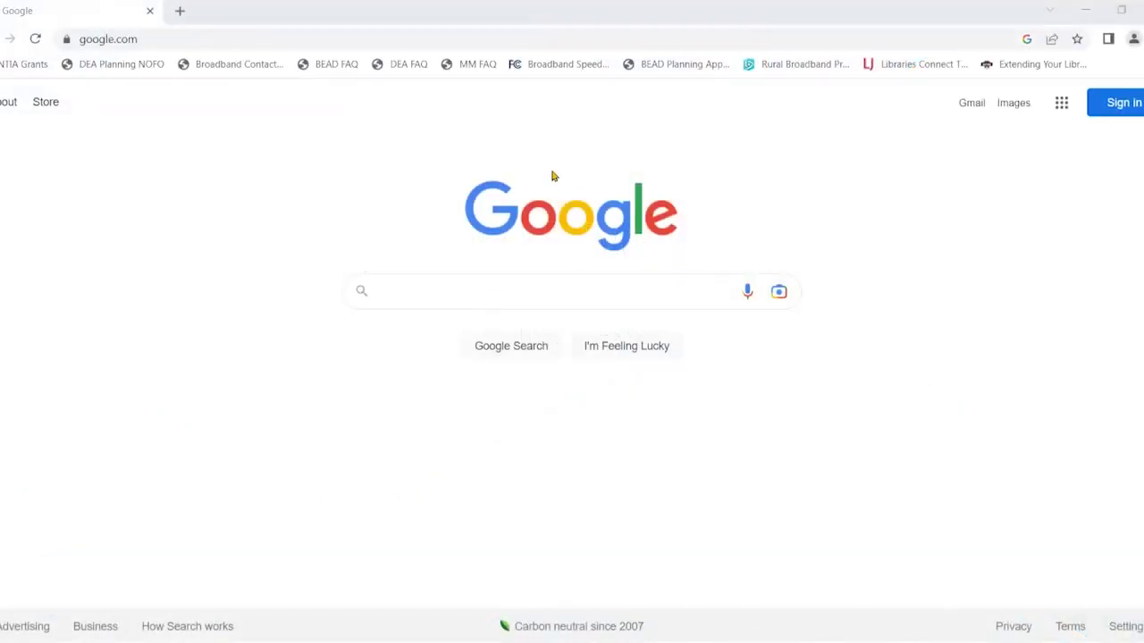
Go to broadbandmap.fcc.gov in Chrome to load the FCC National Broadband Map.
left_click(110, 39)
double_click(110, 39)
left_click(128, 41)
type("broadbandmap.fcc.")
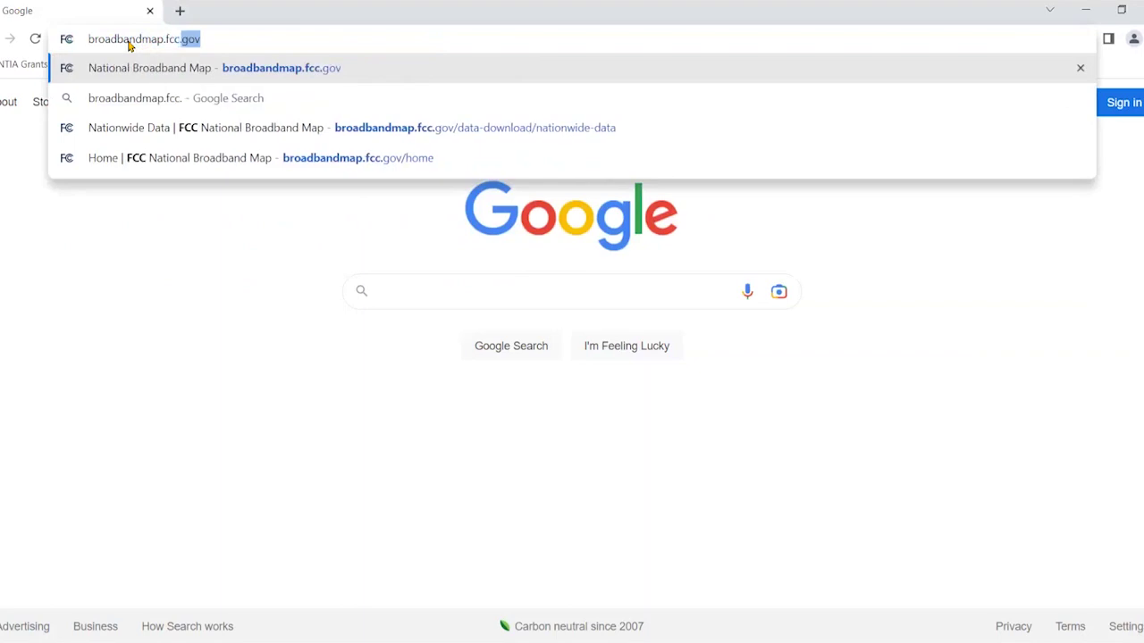
type("gov")
key("Return")
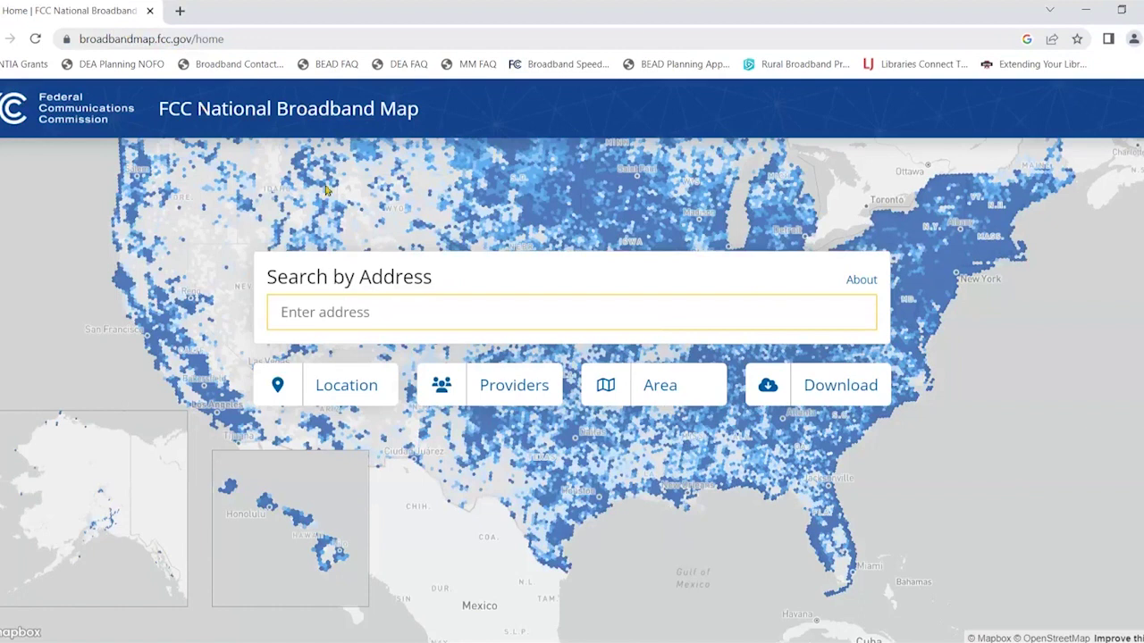
Search the map for the pasted Missouri State Capitol address in Jefferson City.
left_click(365, 301)
type("1 STATE CAPITOL JEFFERSON CITY, MO 65101")
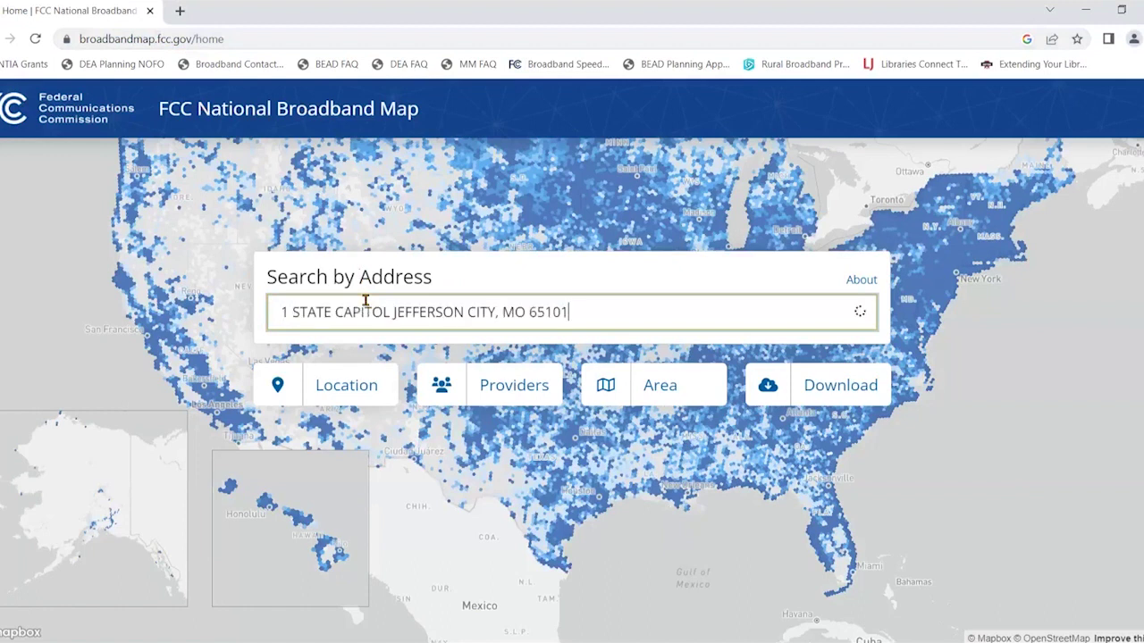
key("Return")
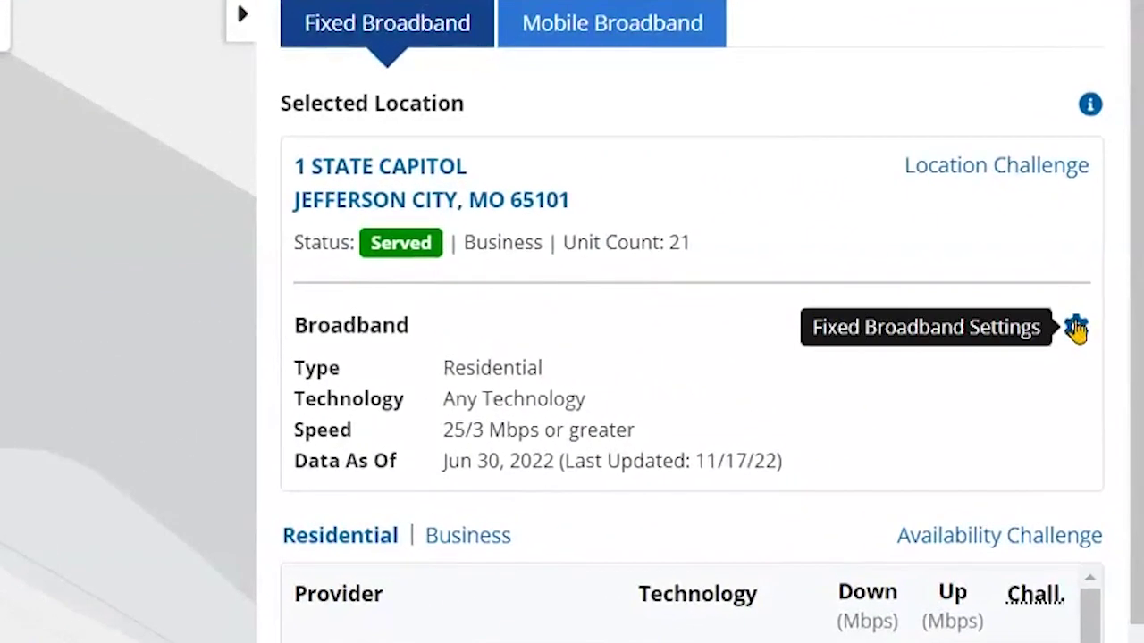
Set fixed broadband to All Wired and Licensed Fixed Wireless, ≥100/20 Mbps, Residential.
left_click(1076, 329)
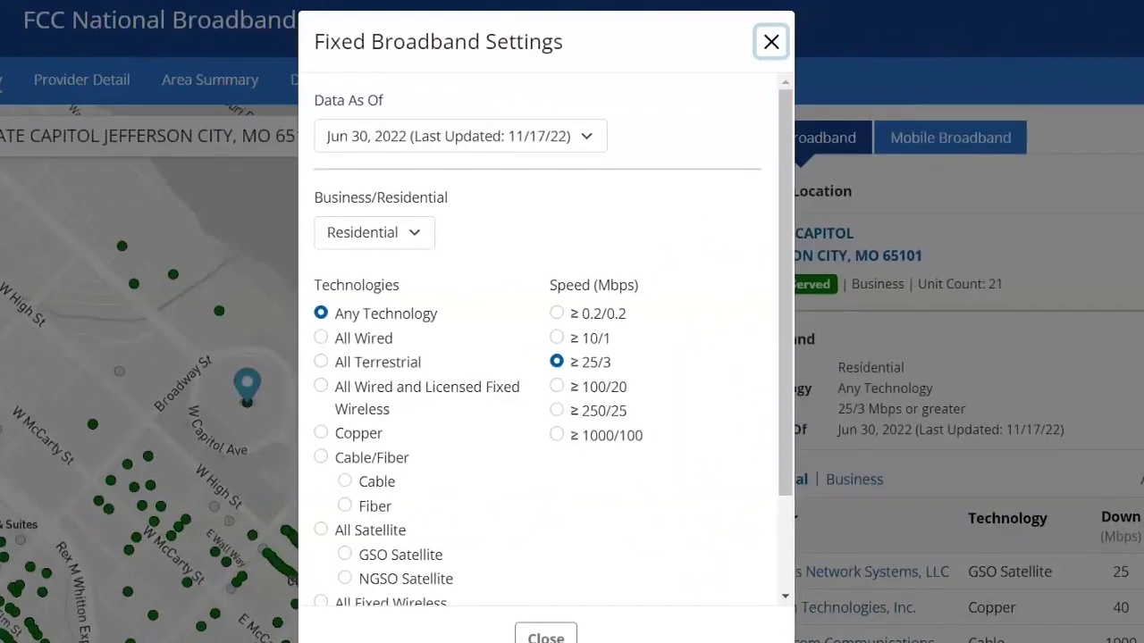
left_click(320, 387)
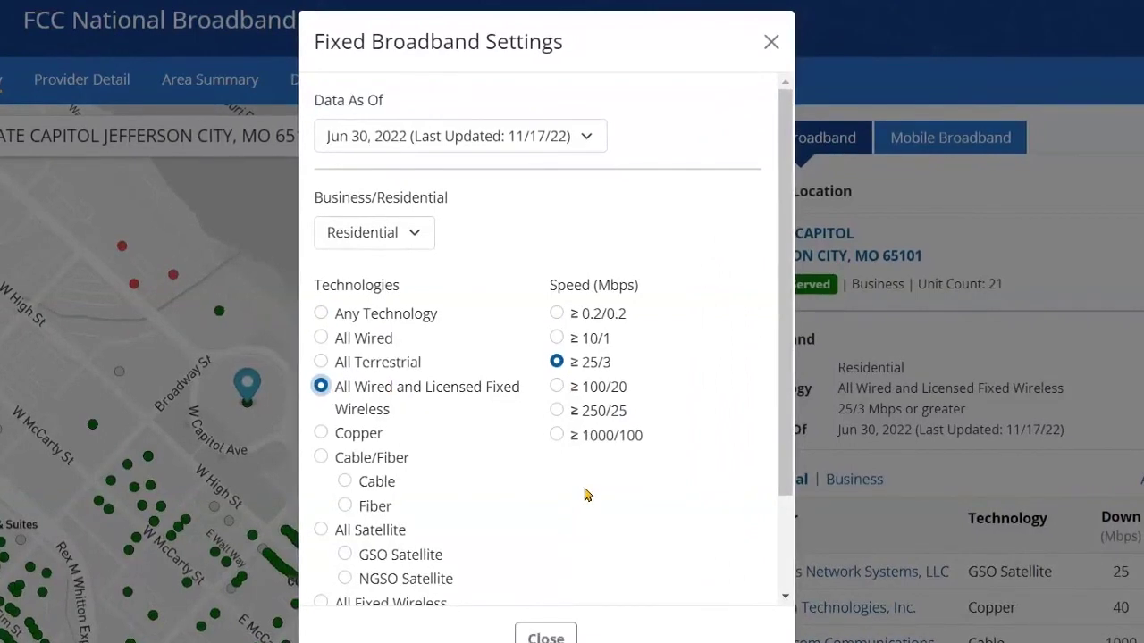
left_click(557, 388)
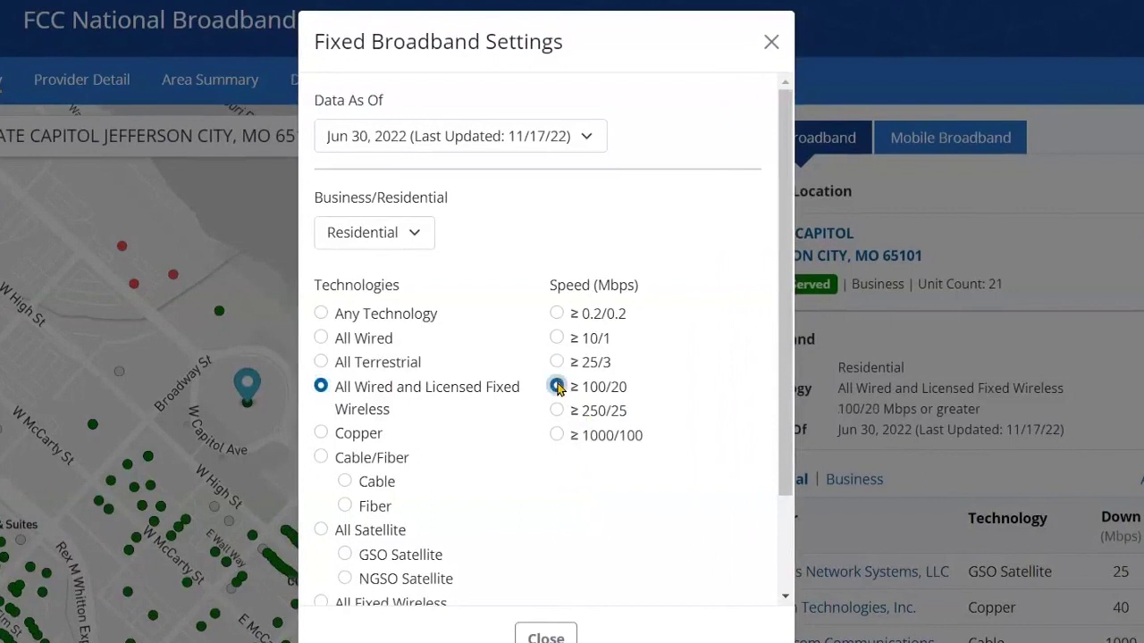
left_click(418, 231)
left_click(416, 278)
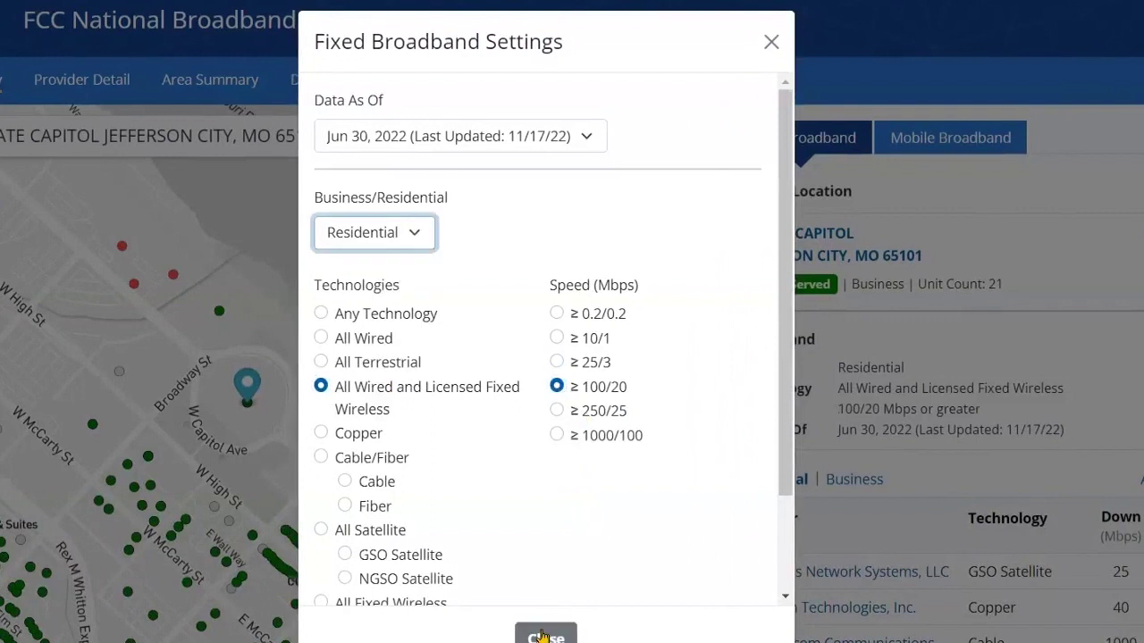
left_click(543, 635)
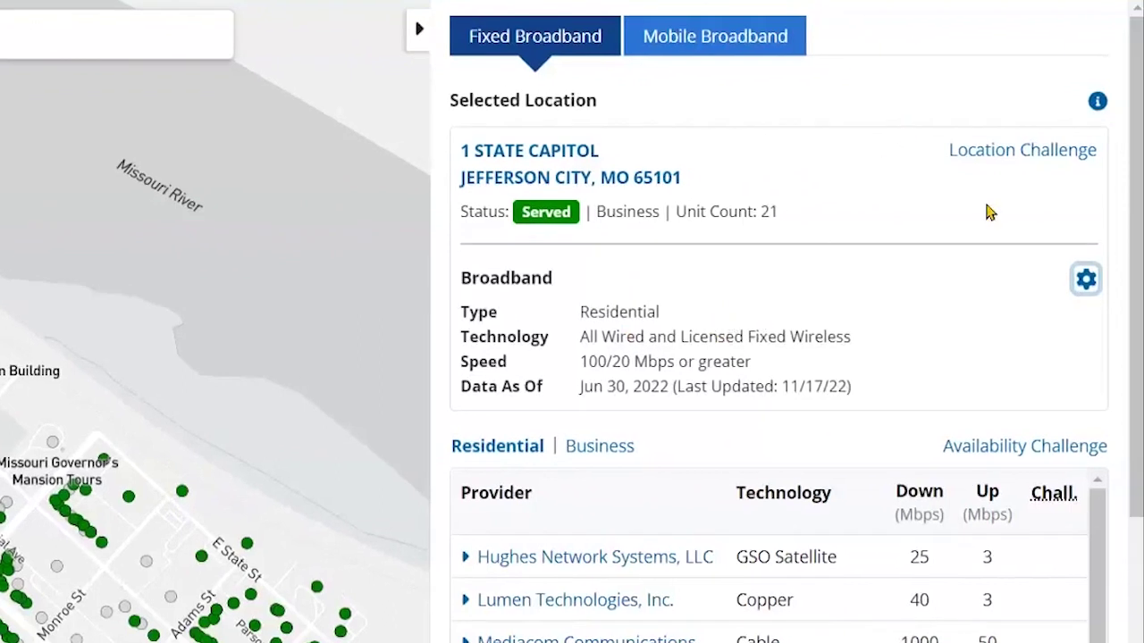
Show the location's Business providers and start an Availability Challenge.
triple_click(486, 148)
left_click_drag(696, 185, 605, 220)
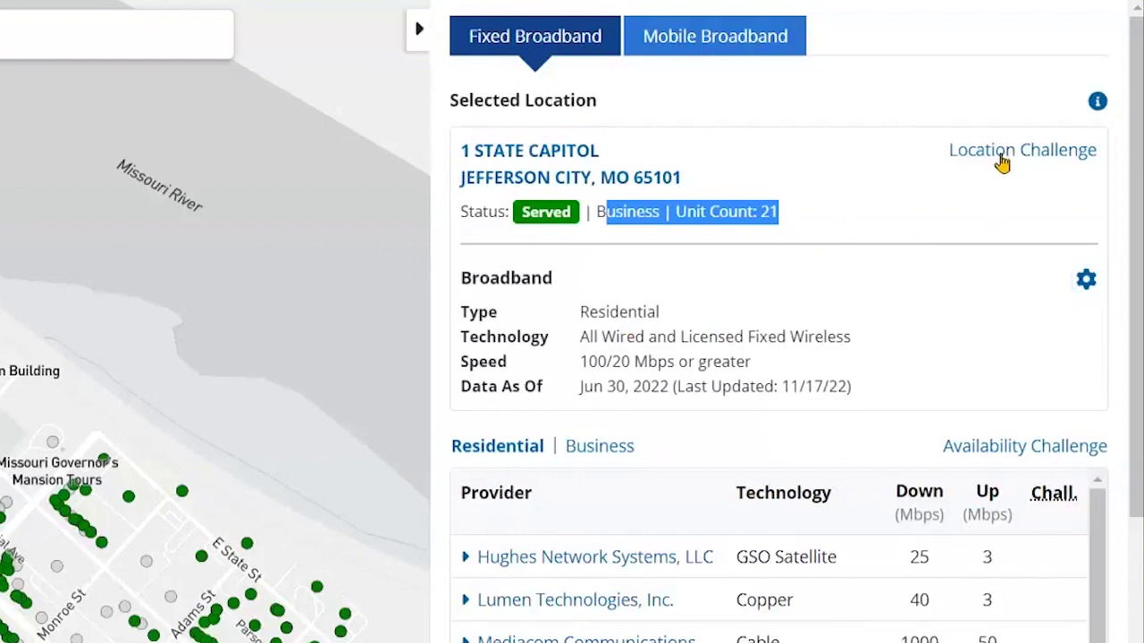
scroll(799, 541, "down", 5)
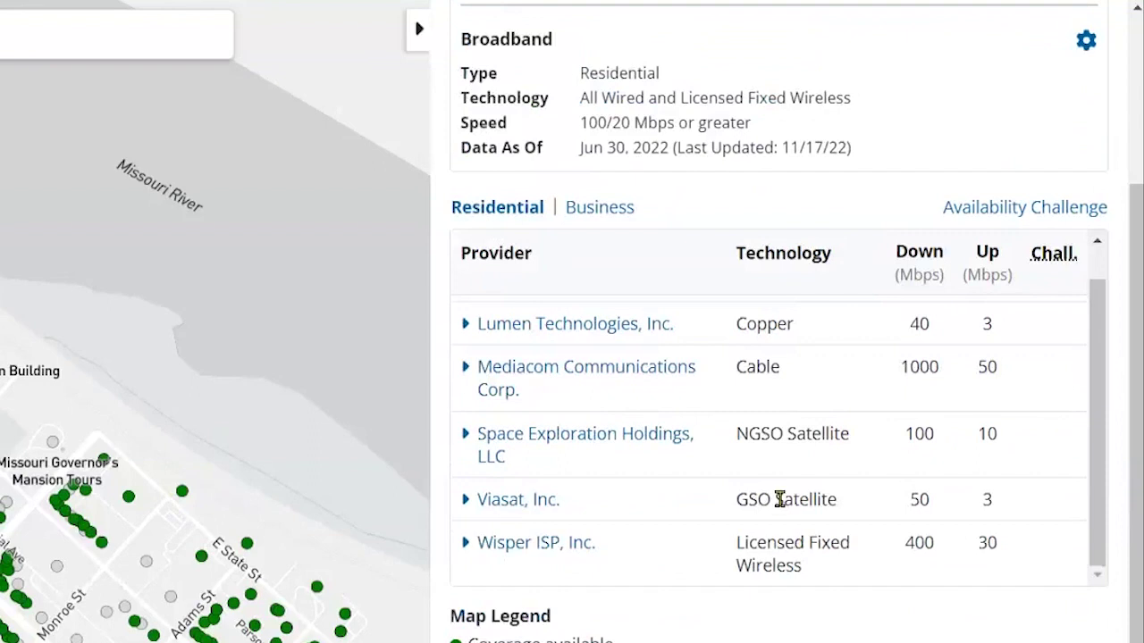
left_click(593, 211)
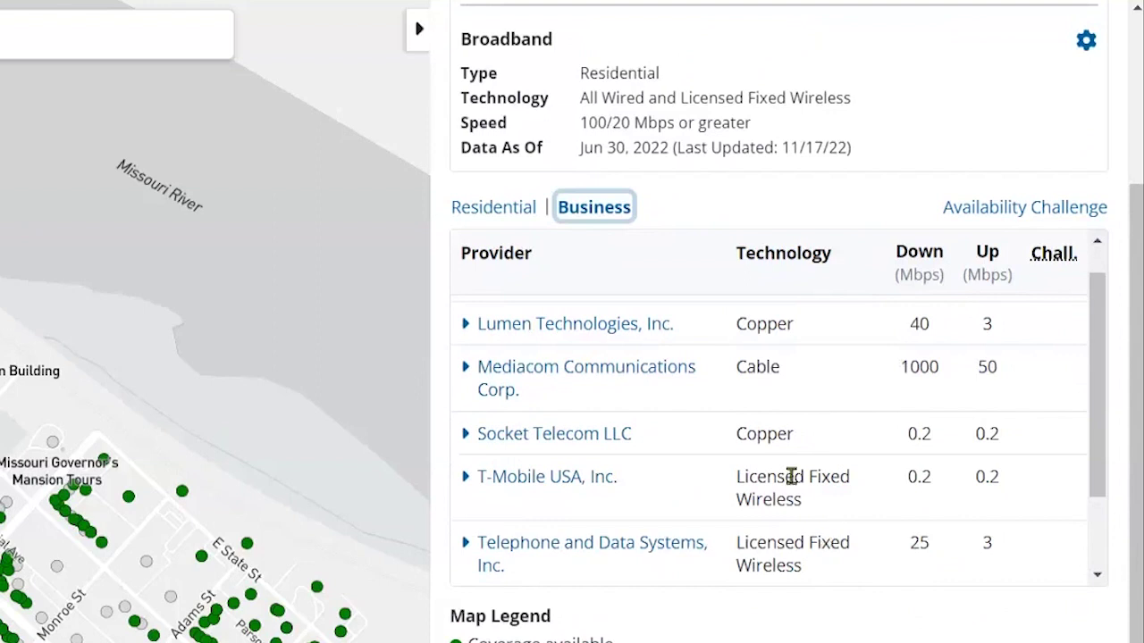
left_click(1012, 208)
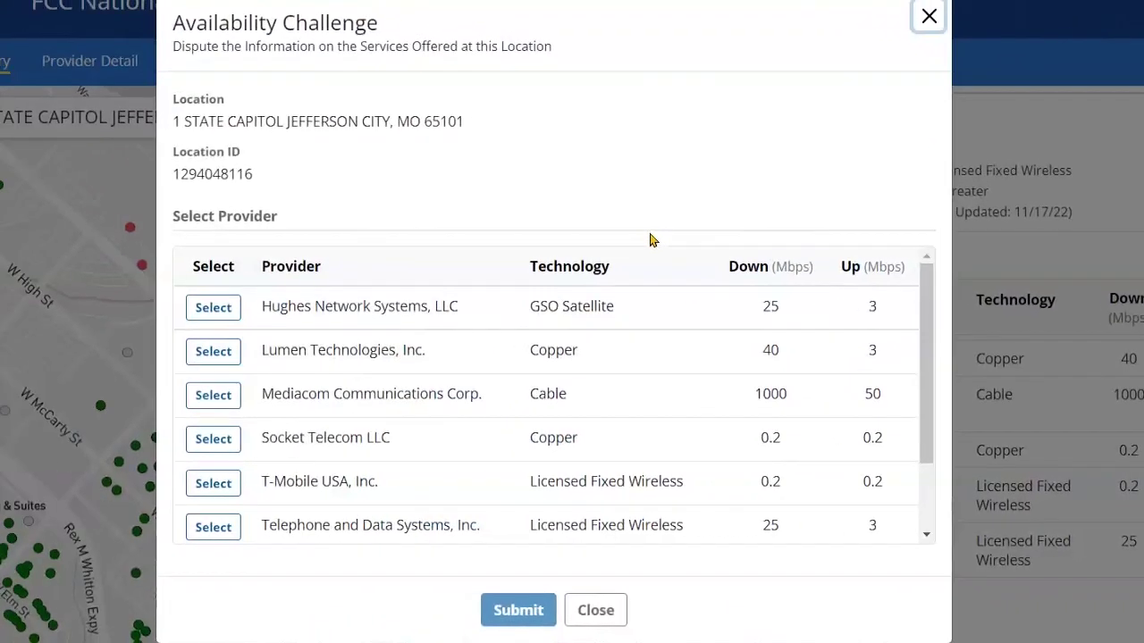
Dispute Hughes Network Systems and choose to send the challenge to the provider.
left_click(220, 305)
scroll(498, 319, "down", 8)
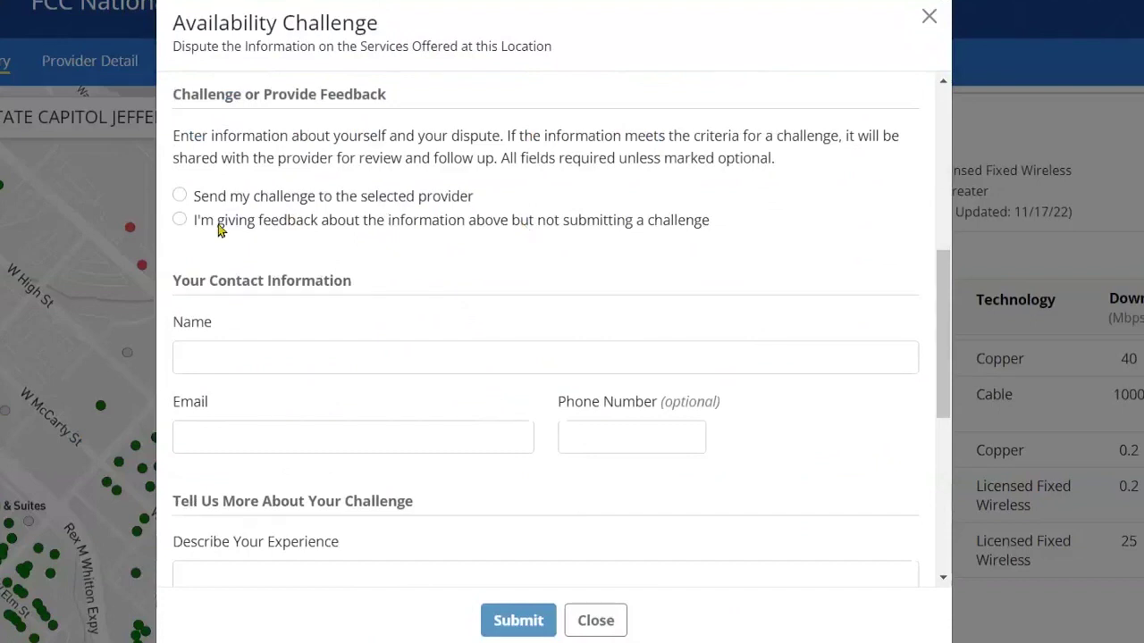
left_click(180, 196)
scroll(353, 223, "down", 2)
Enter contact name and e-mail; pick reason: installation not scheduled within 10 business days.
left_click(346, 161)
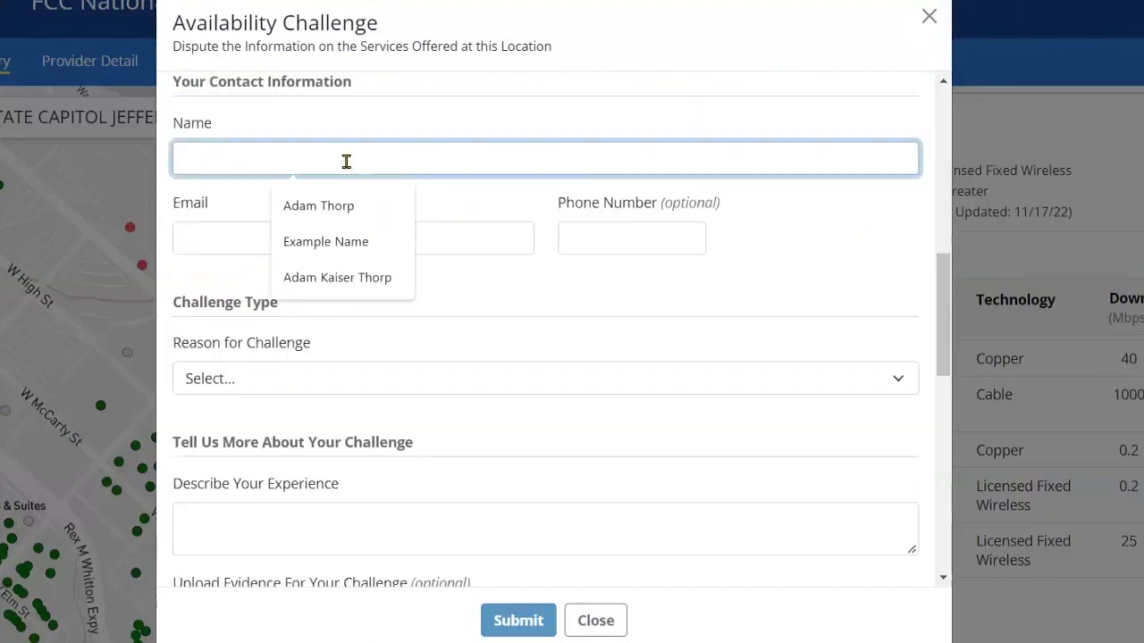
type("A")
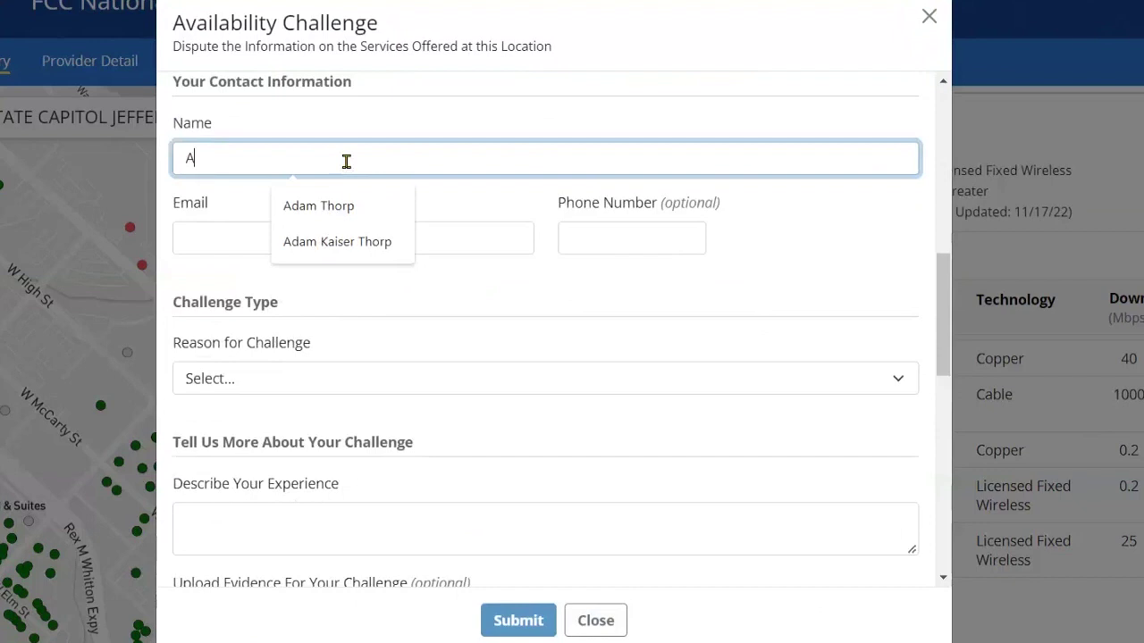
key("BackSpace")
type("Example")
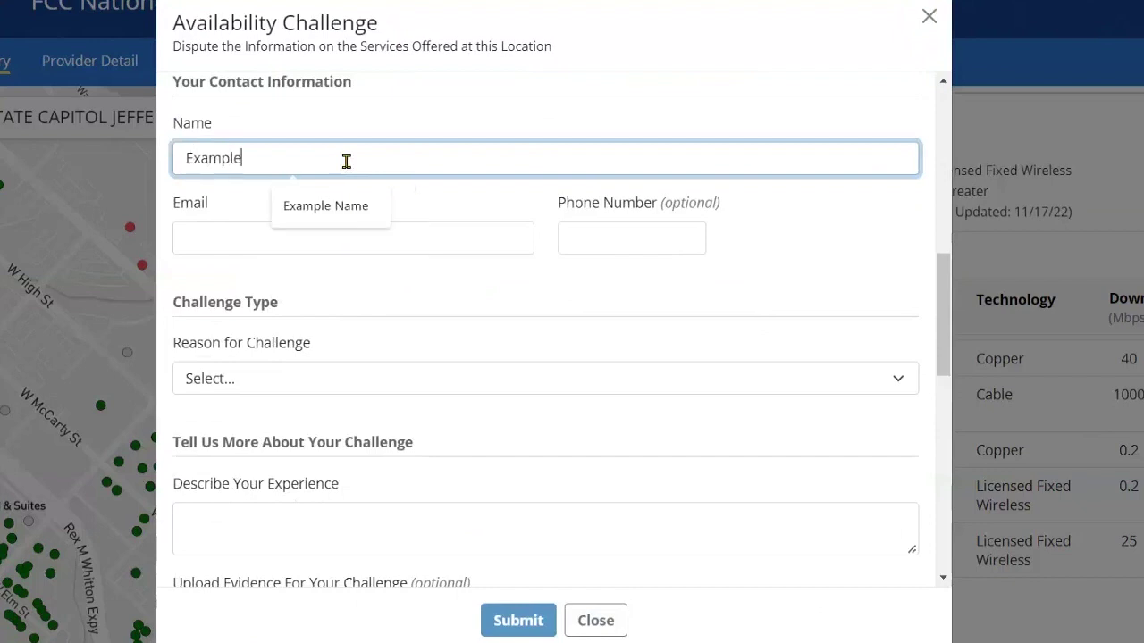
type(" Name")
left_click(360, 228)
type("Examp")
left_click(376, 288)
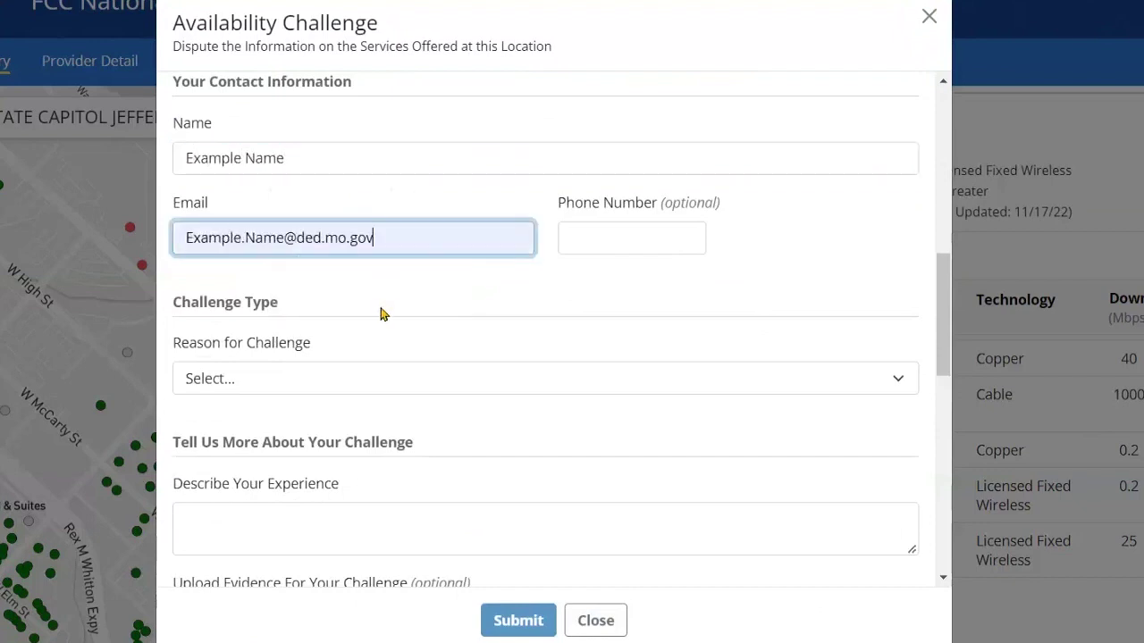
left_click(388, 379)
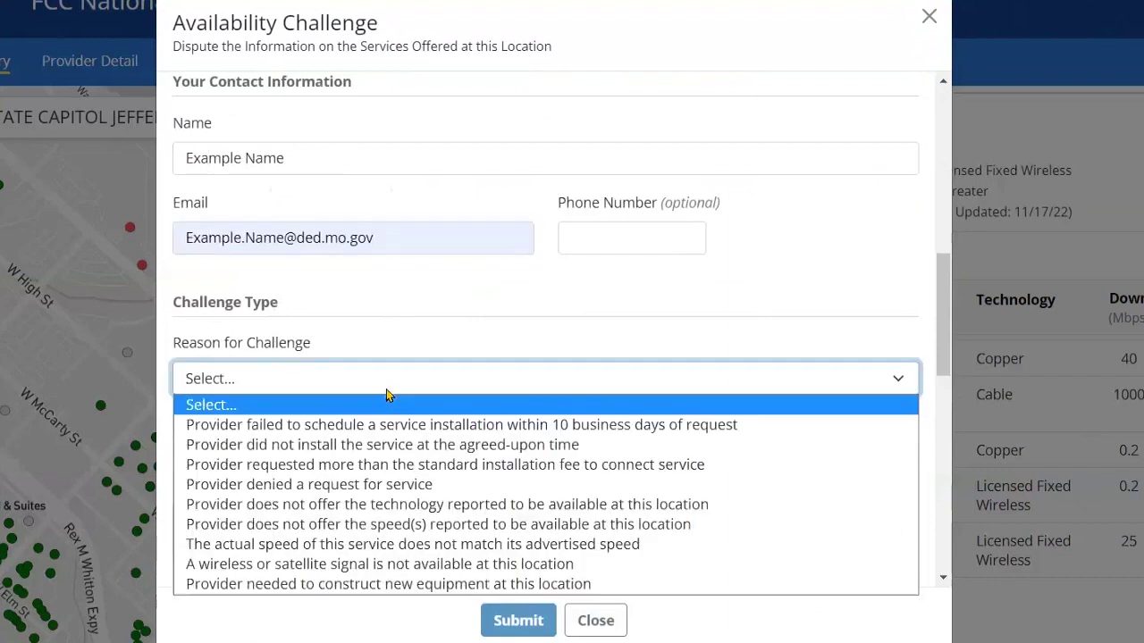
left_click(426, 426)
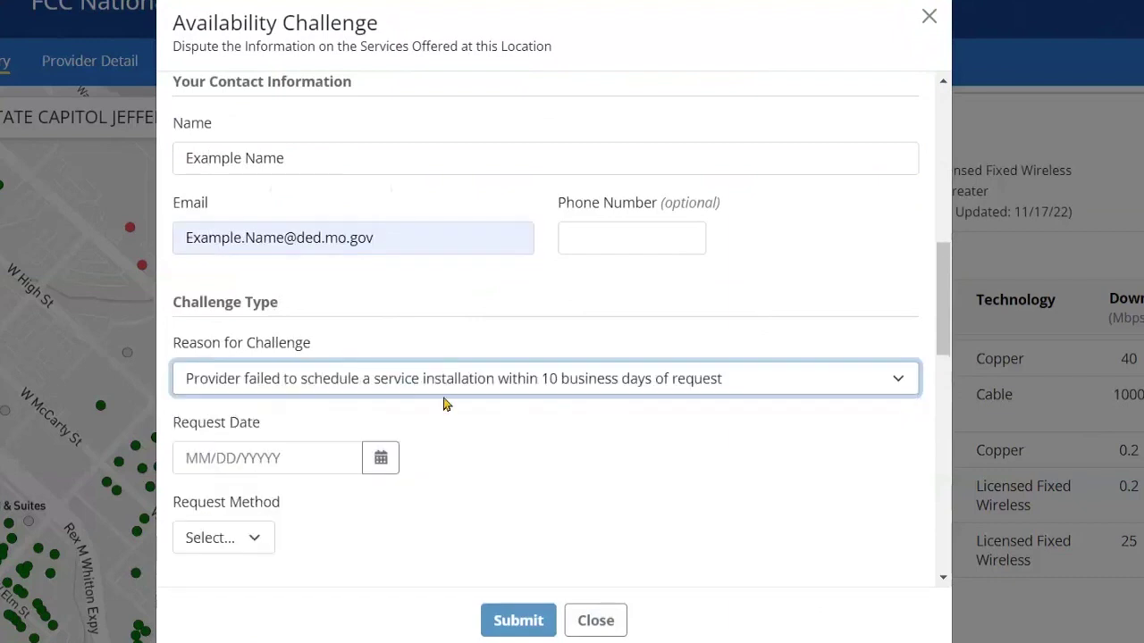
scroll(547, 426, "down", 2)
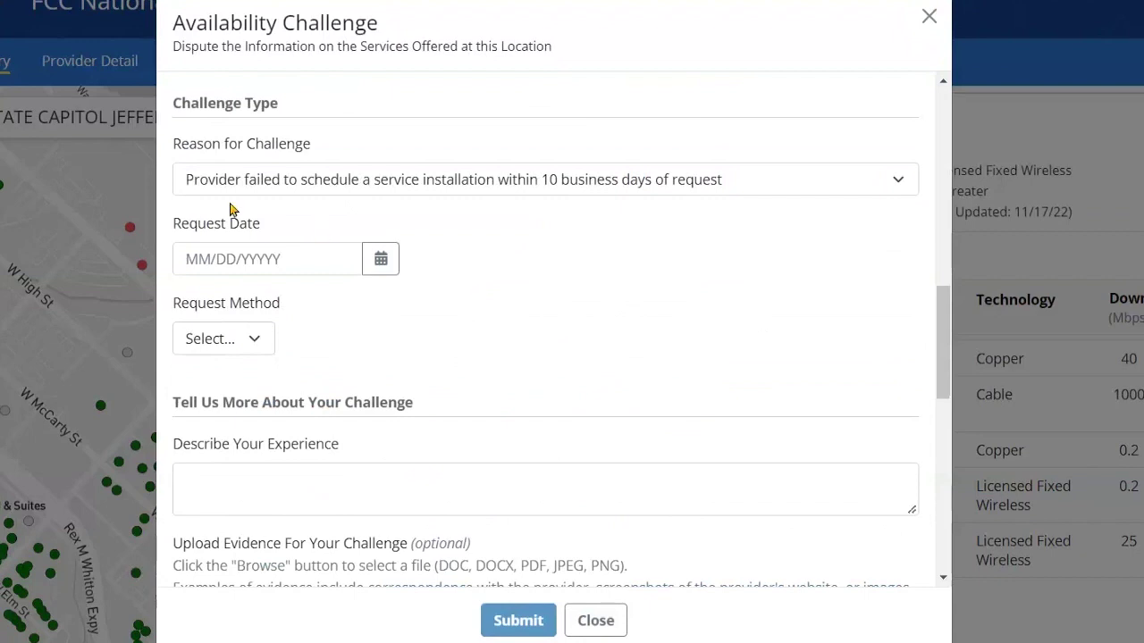
Describe the experience as 'Example'.
scroll(536, 317, "down", 2)
left_click(503, 275)
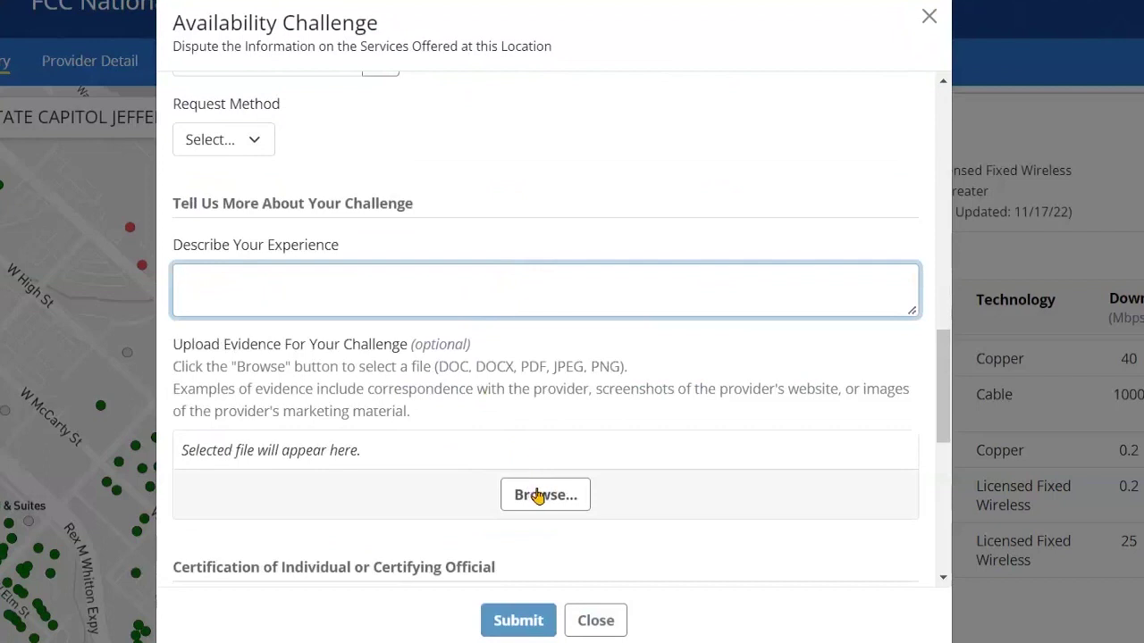
type("Example")
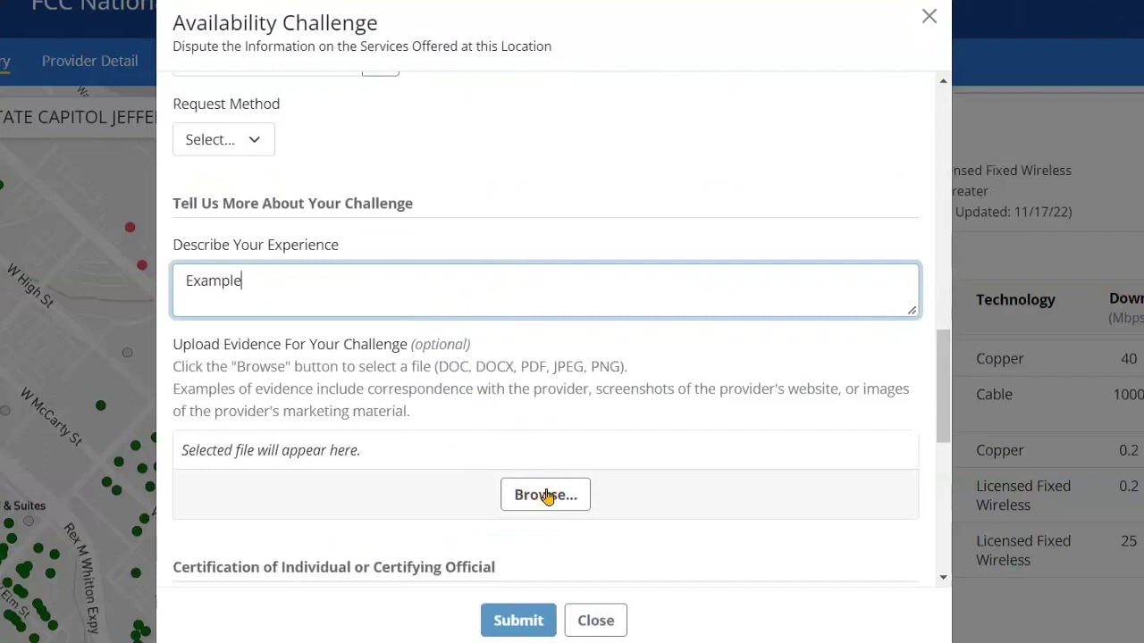
Attach Example12.pdf as evidence and tick the electronic signature certification.
left_click(546, 495)
scroll(650, 525, "down", 2)
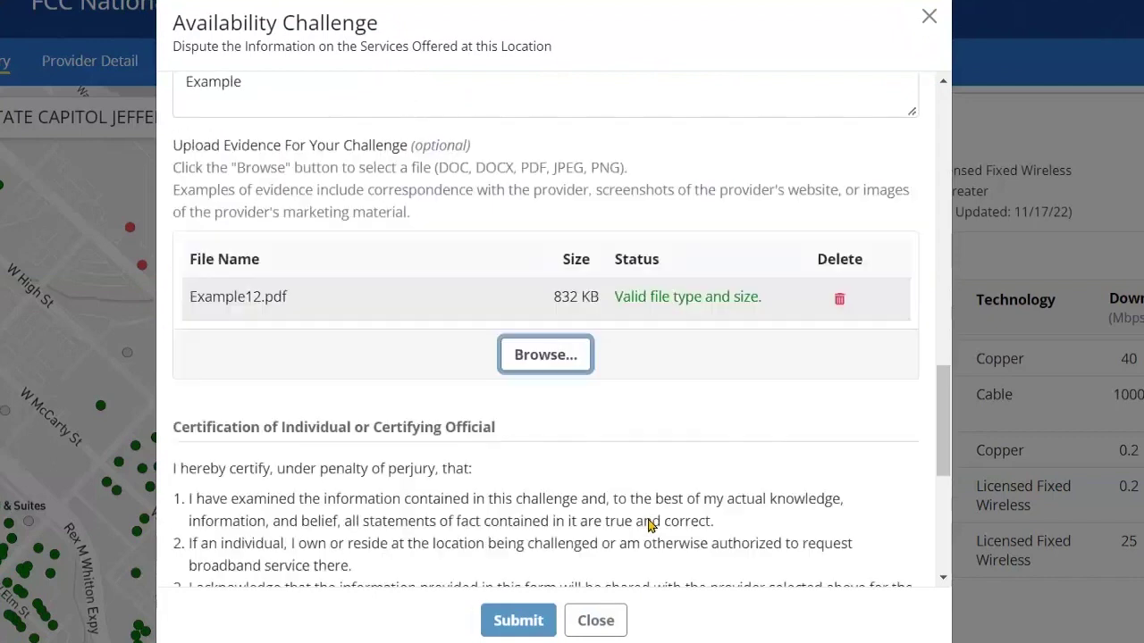
scroll(644, 464, "down", 3)
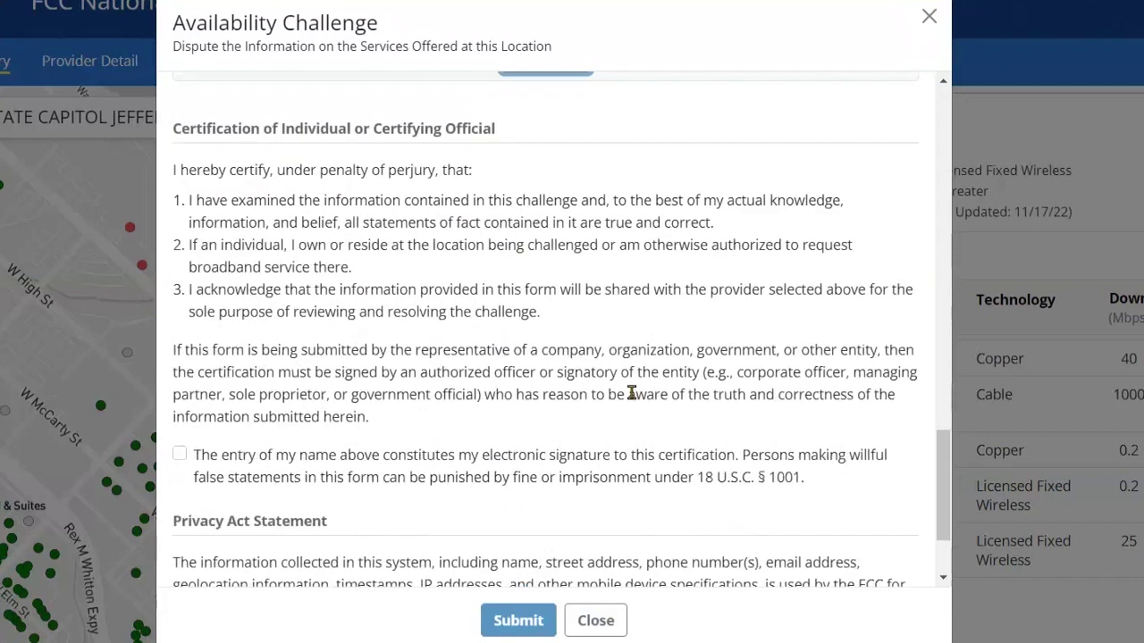
left_click_drag(804, 477, 168, 156)
left_click(523, 280)
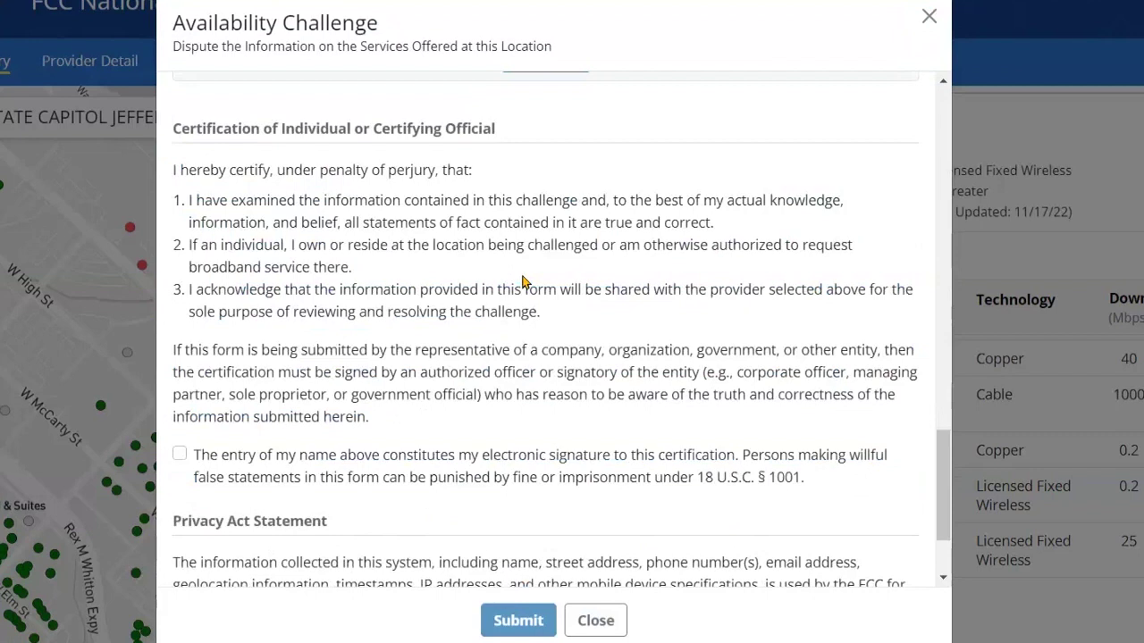
left_click(179, 458)
scroll(350, 416, "down", 3)
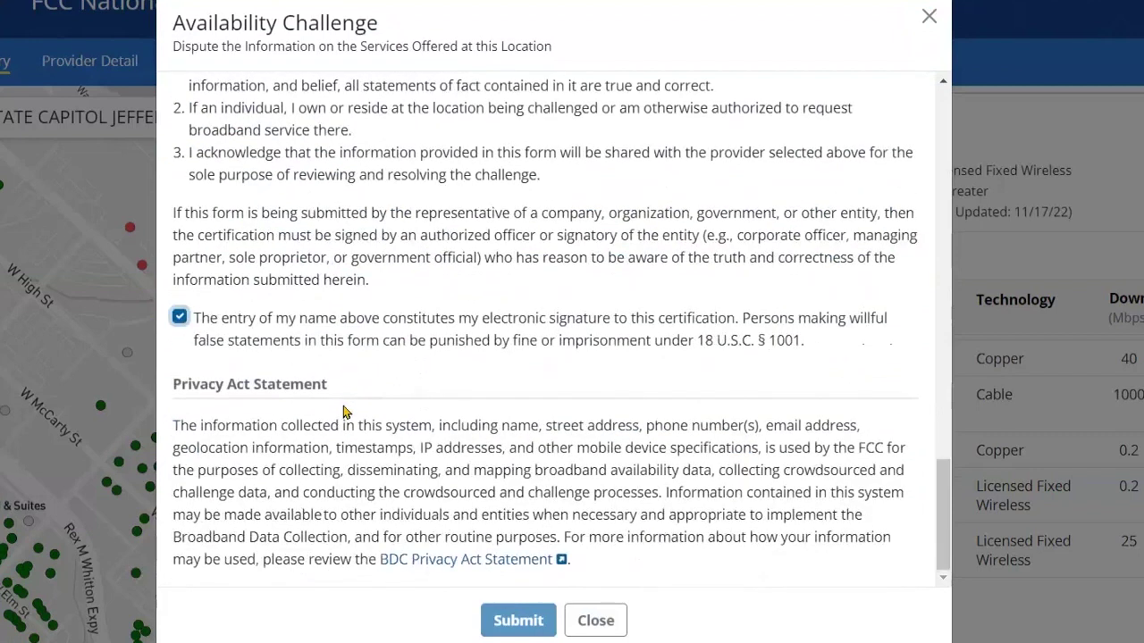
scroll(340, 405, "up", 9)
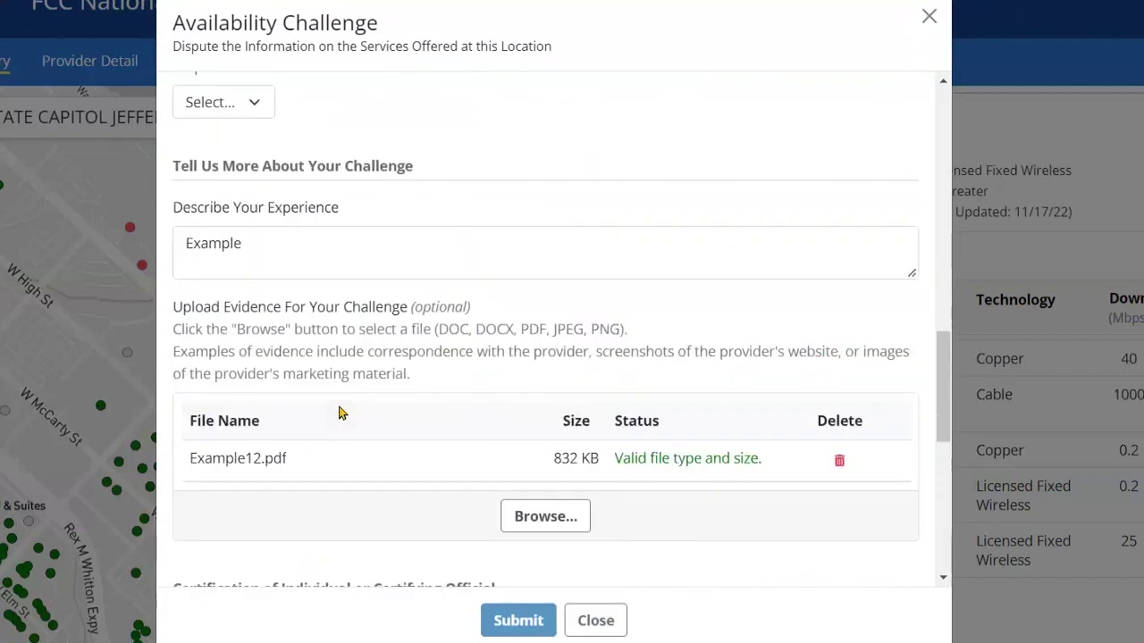
Set the Request Date to 11/1/2022 and the Request Method to Email.
scroll(339, 411, "up", 1)
left_click(381, 221)
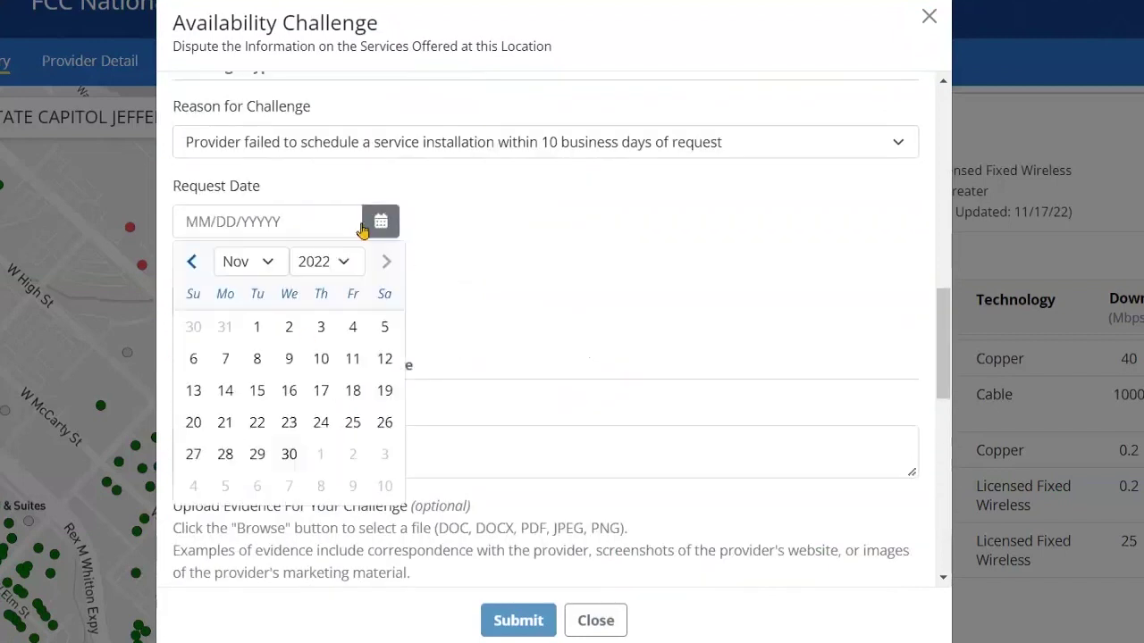
left_click(256, 327)
left_click(255, 302)
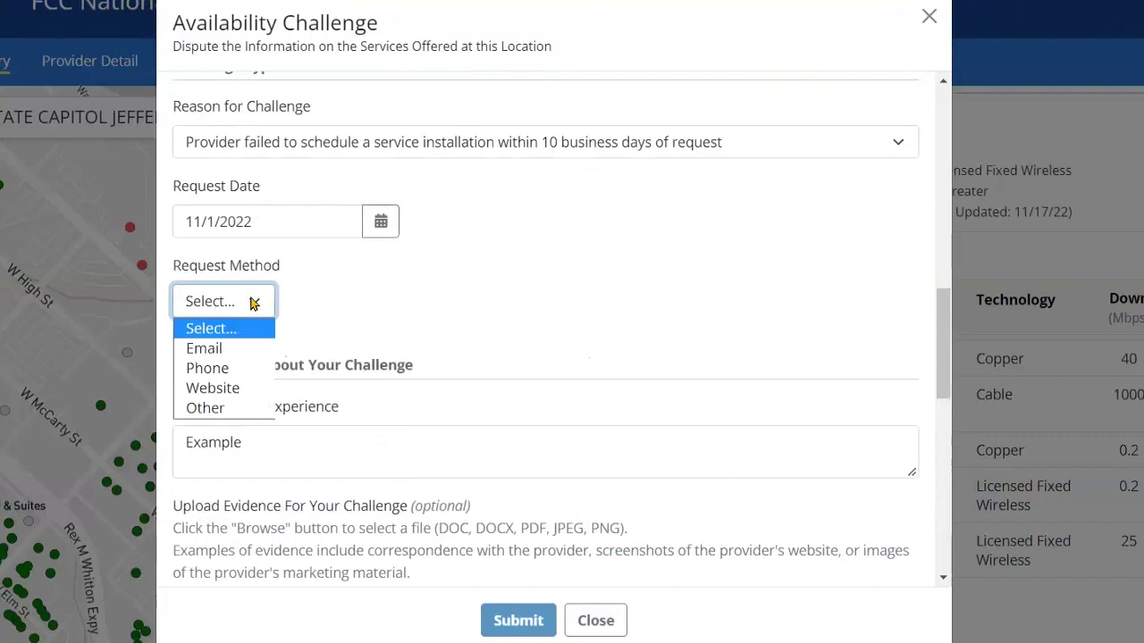
left_click(247, 347)
scroll(581, 349, "down", 3)
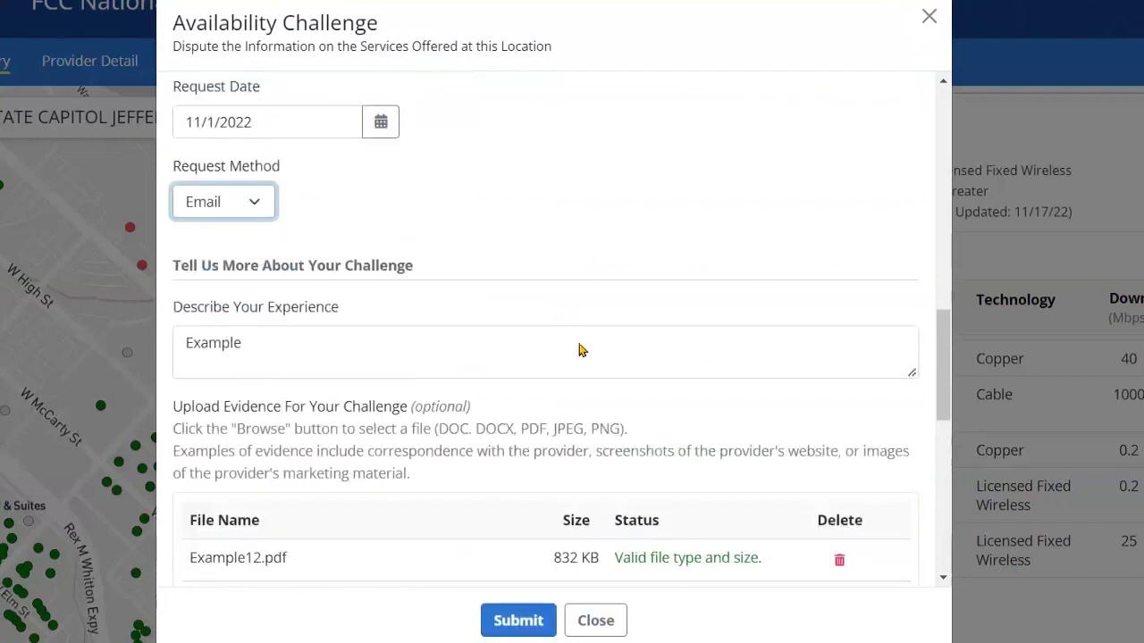
scroll(582, 350, "down", 5)
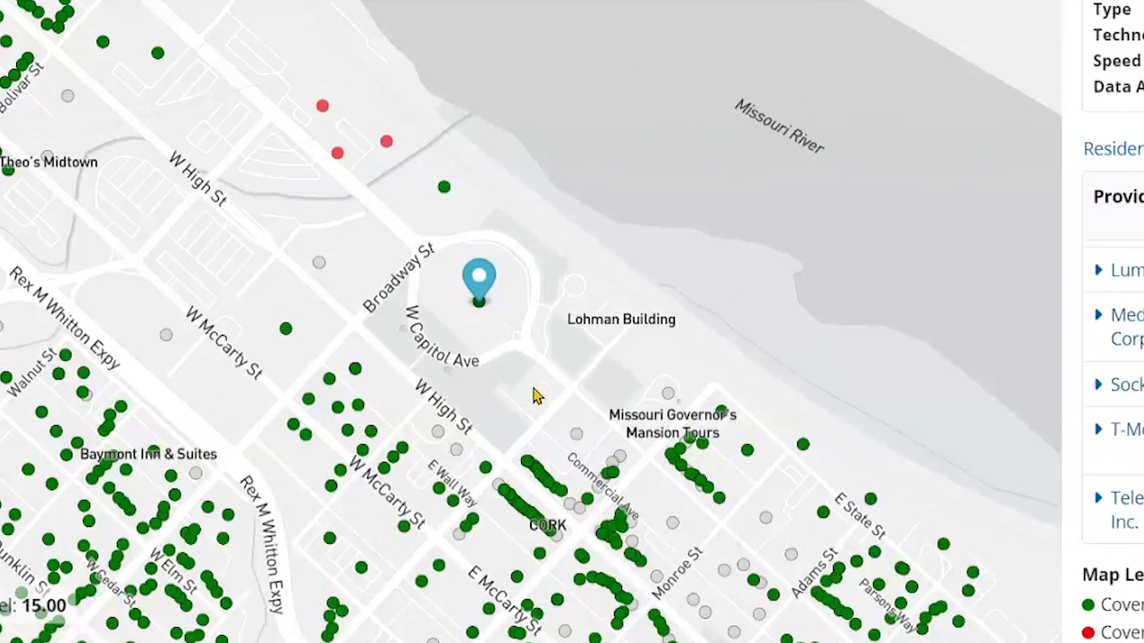
Pick the map point at 38.578023, -92.171951 and open its Location Challenge.
left_click(369, 465)
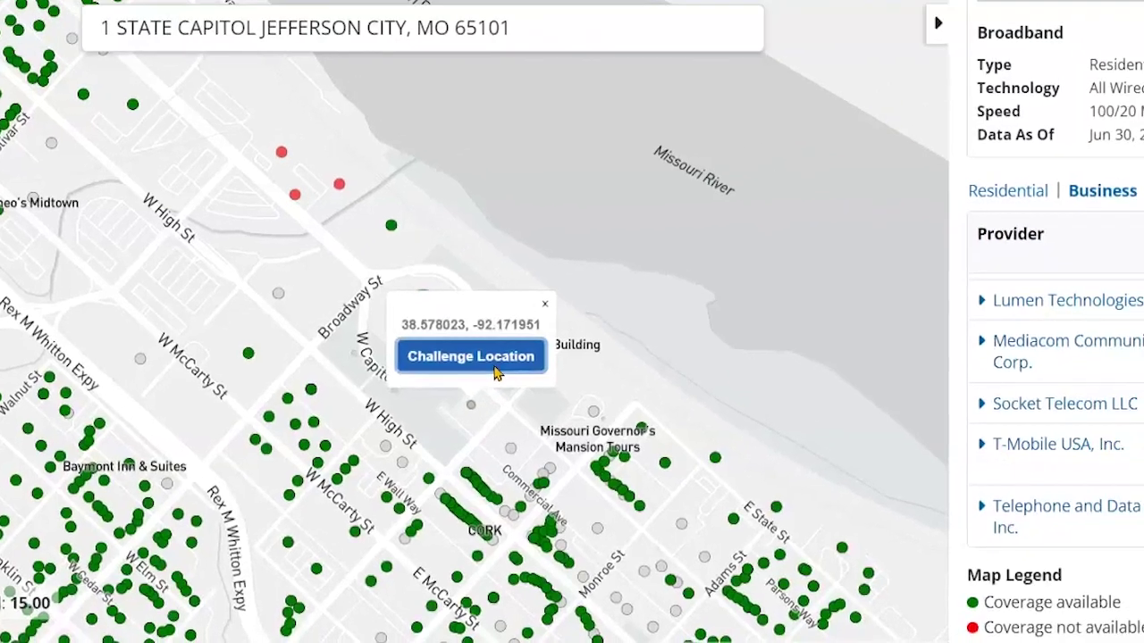
left_click(556, 350)
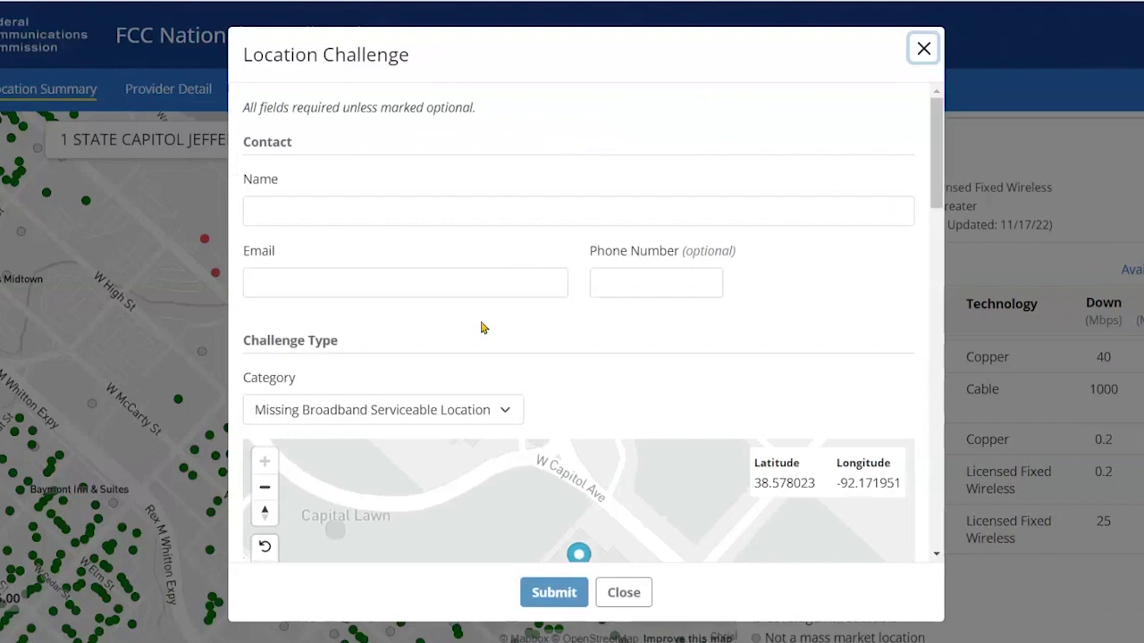